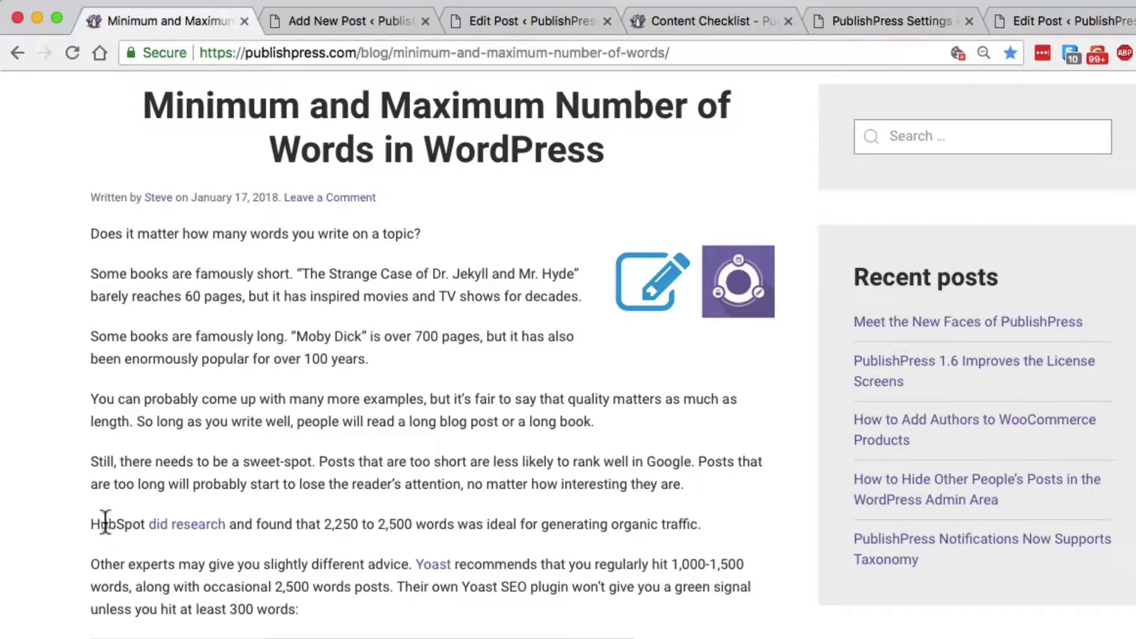
Step: Type the paragraph 'This is my first paragraph. I have nearly a dozen words.' then start a new paragraph
left_click_drag(87, 523, 411, 524)
left_click(306, 13)
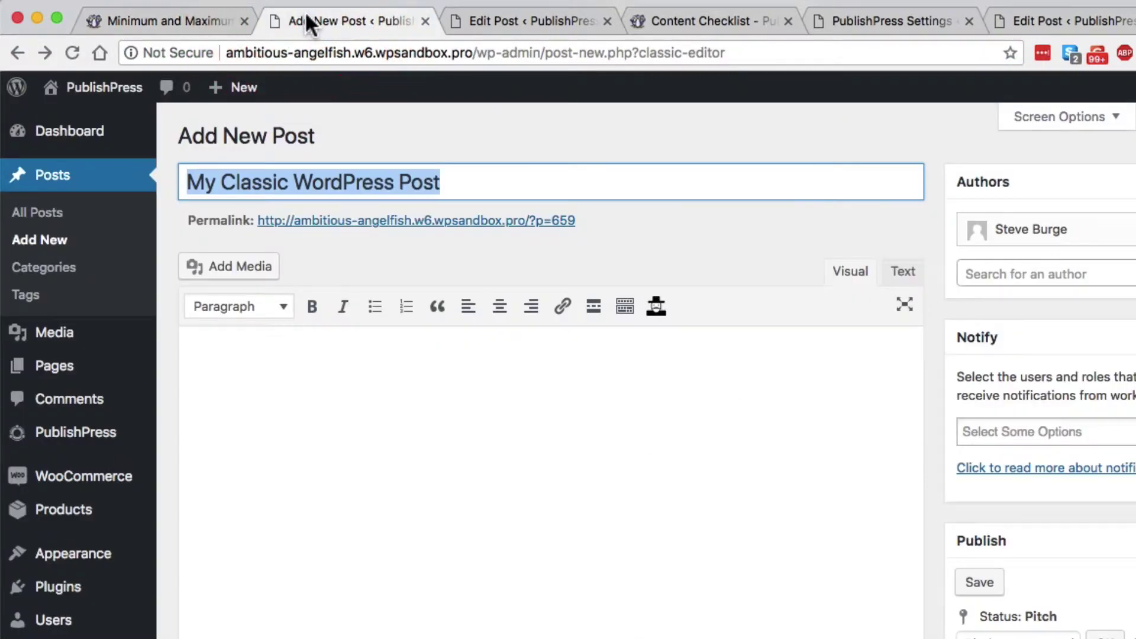
left_click(365, 380)
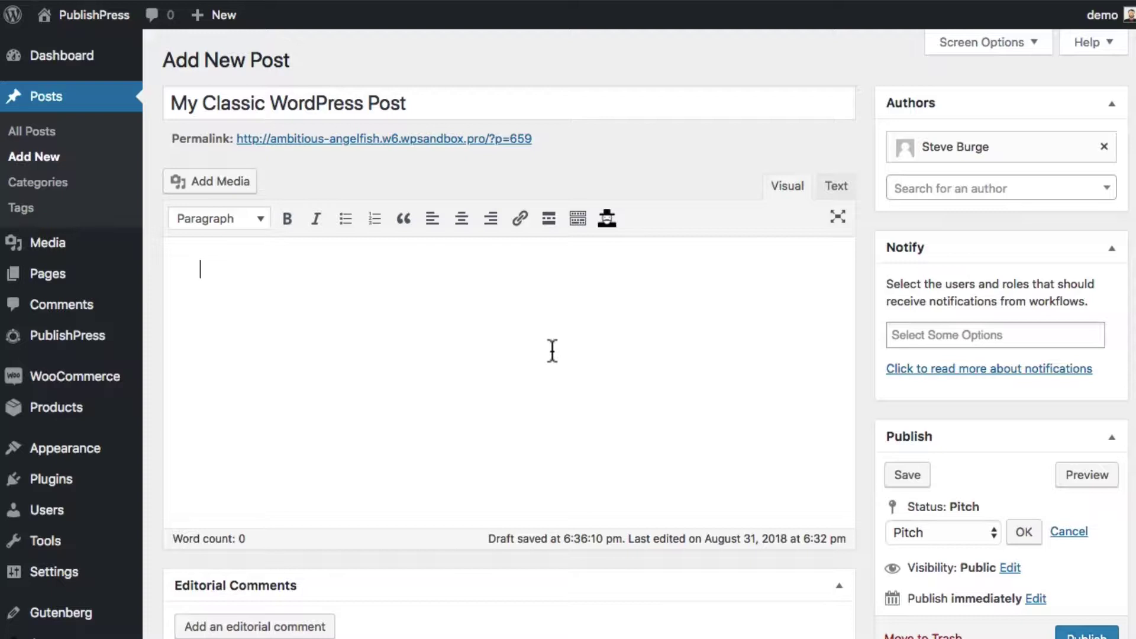
type("This is my f")
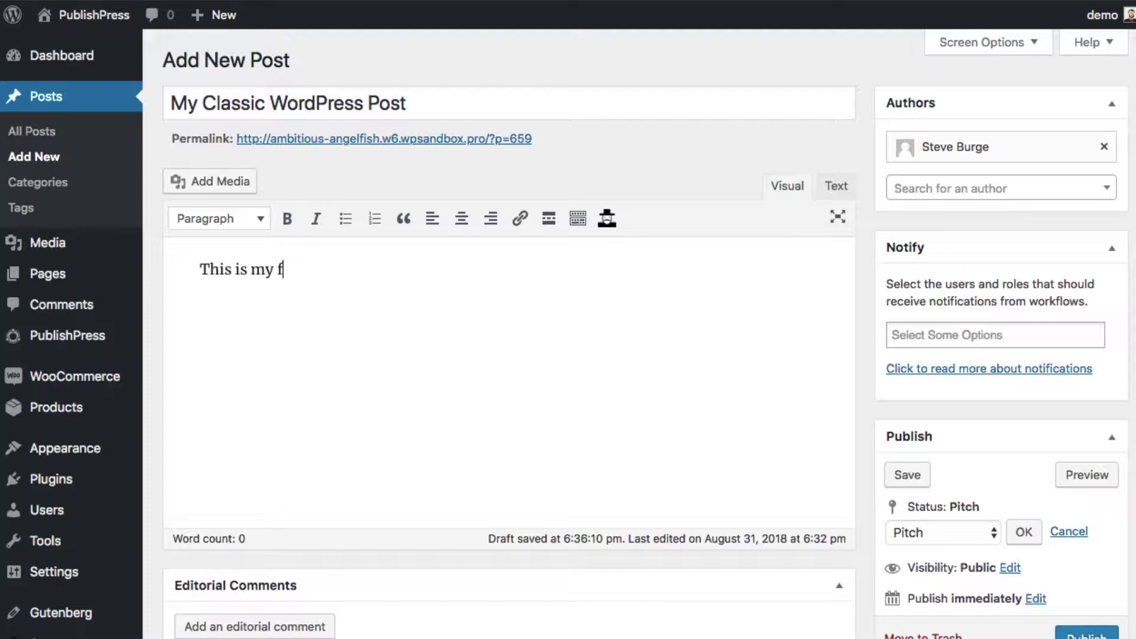
type("irst paragraph")
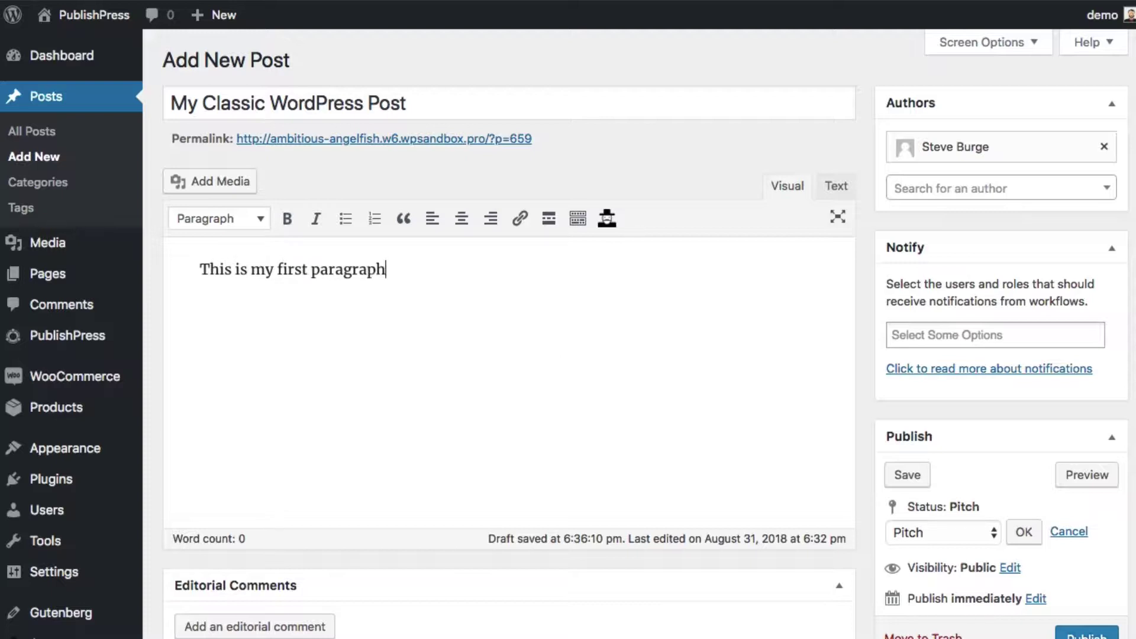
type(". I have nearly a dozen words.")
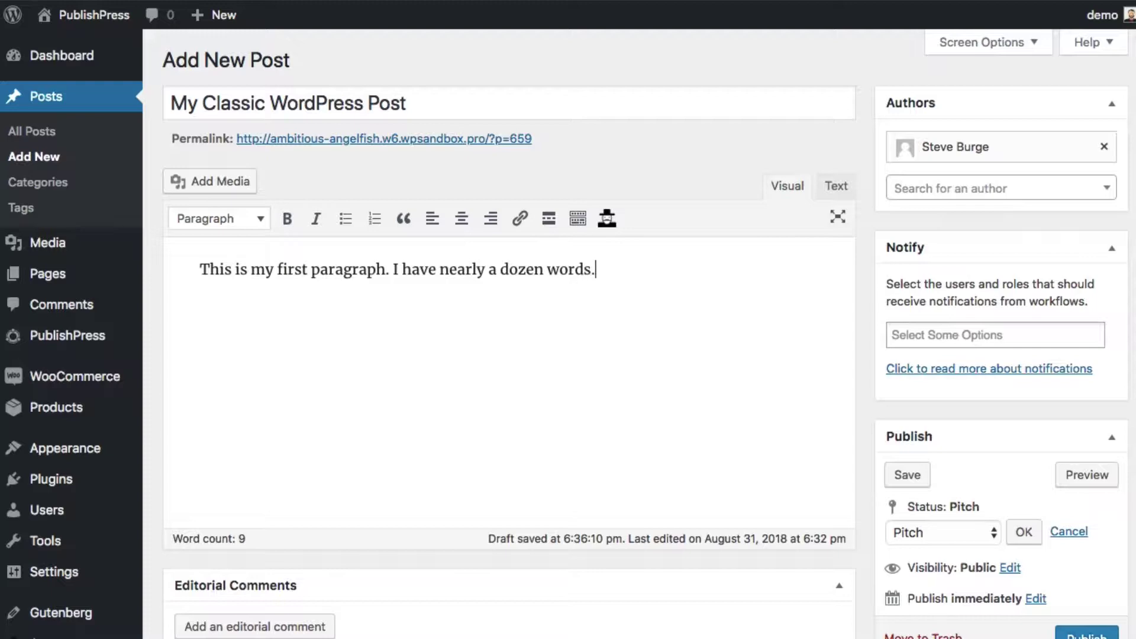
key("Return")
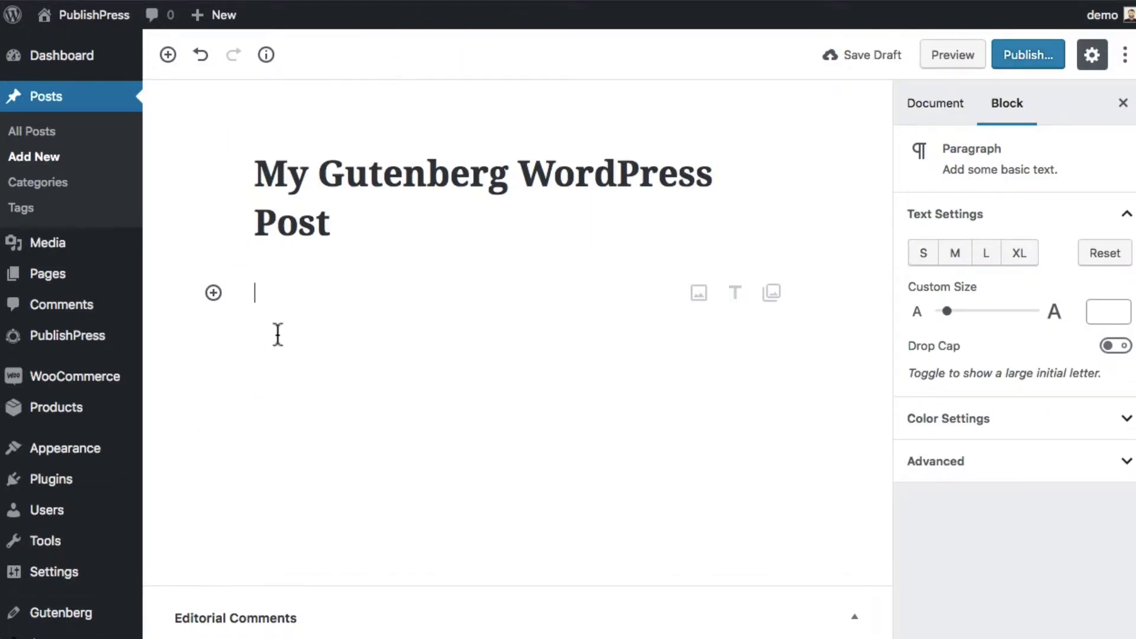
Step: Add two Gutenberg sentences, fix the first one's missing period, and show the 12-word, 2-paragraph summary
type("This is my first Gutenberg sentence")
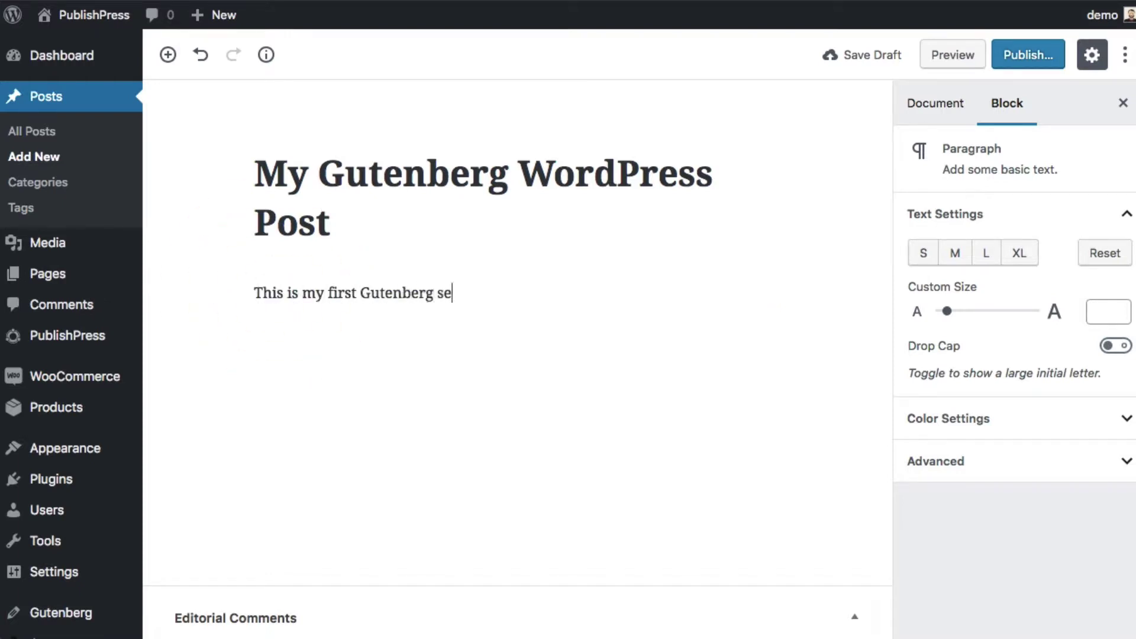
key("Return")
type("This is my second Gutenberg sentence.")
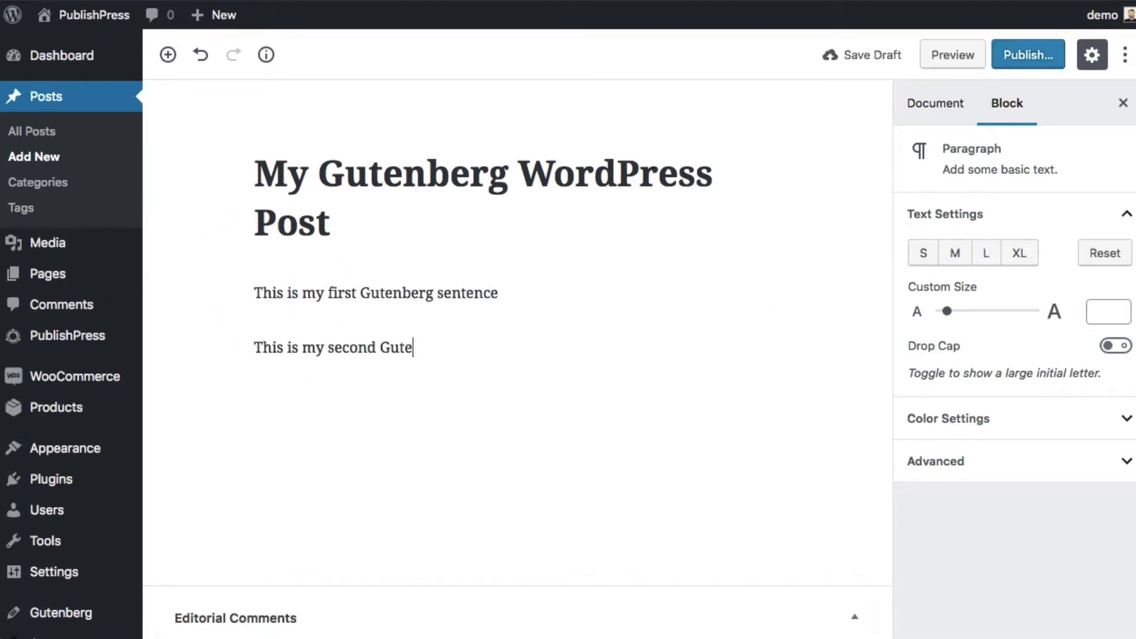
left_click(508, 293)
type(".")
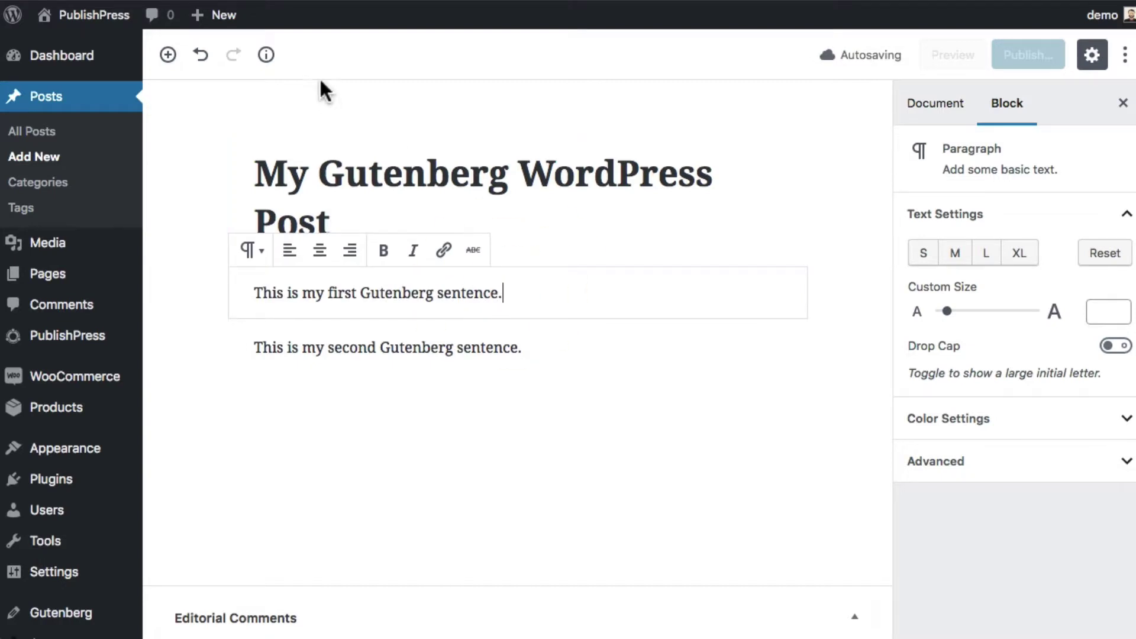
left_click(267, 59)
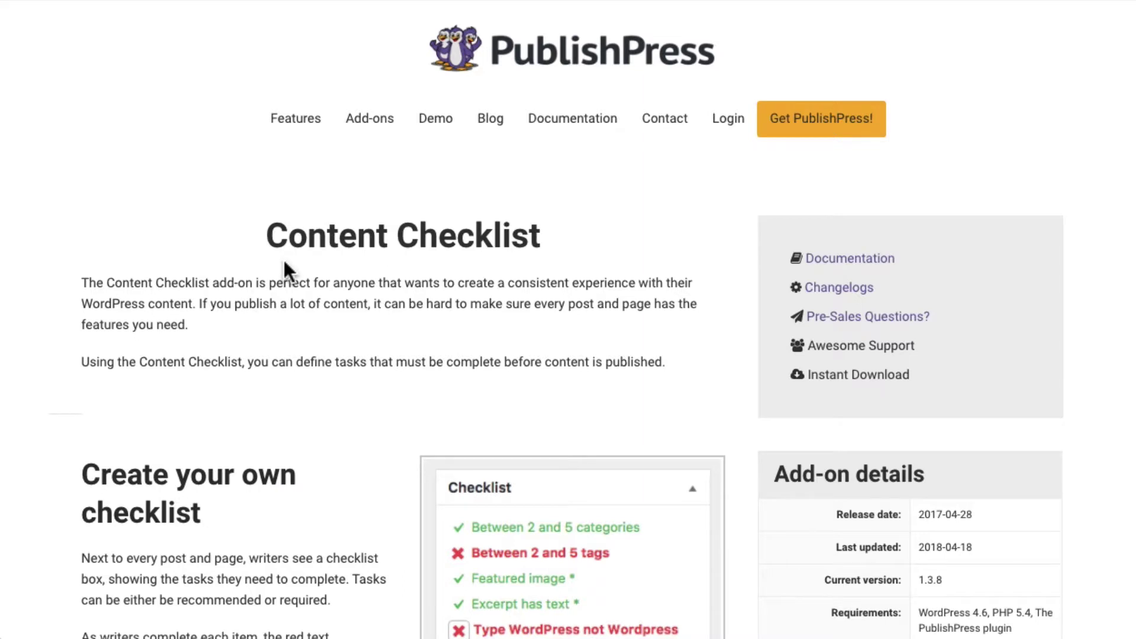
Step: Review the checklist requirements, highlighting the Number of categories rule
scroll(282, 262, "down", 1)
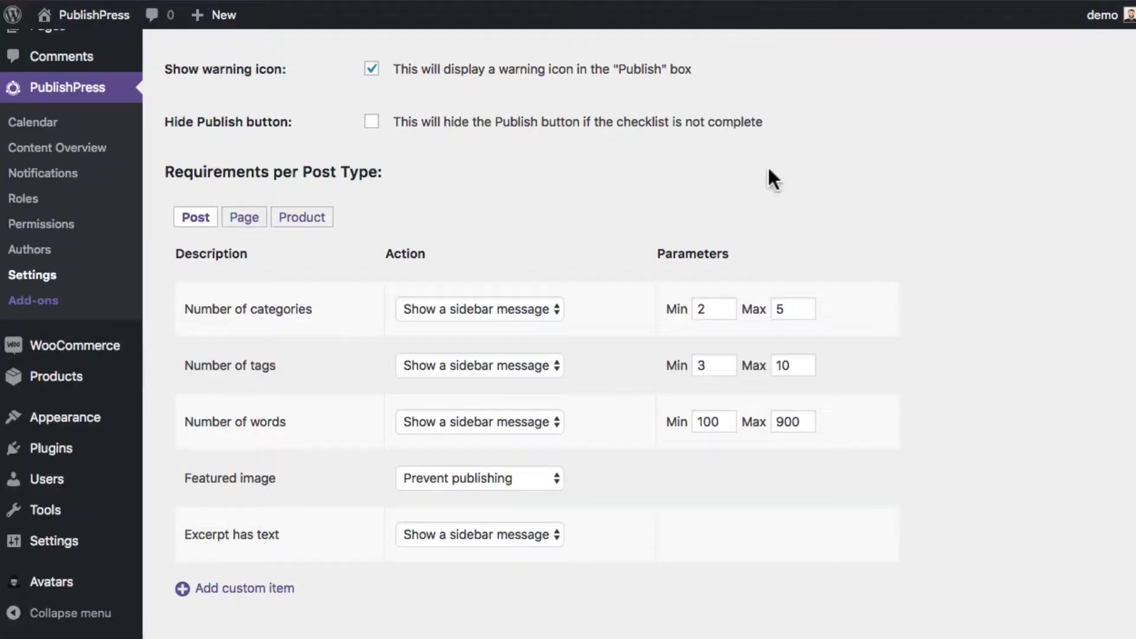
scroll(775, 180, "up", 3)
scroll(776, 175, "up", 5)
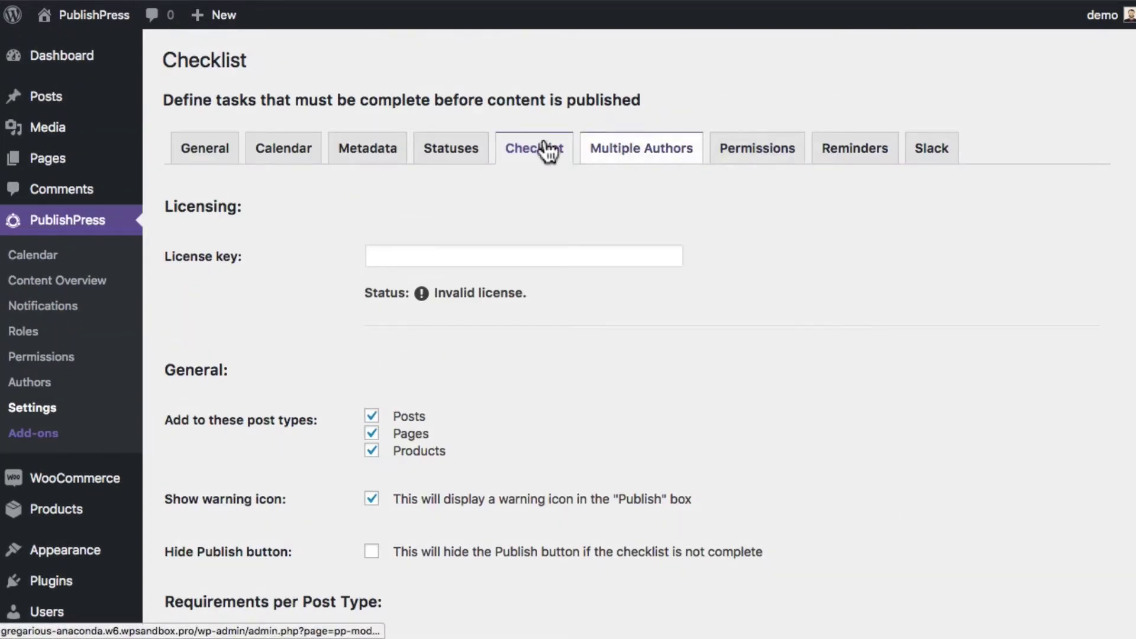
scroll(768, 304, "down", 8)
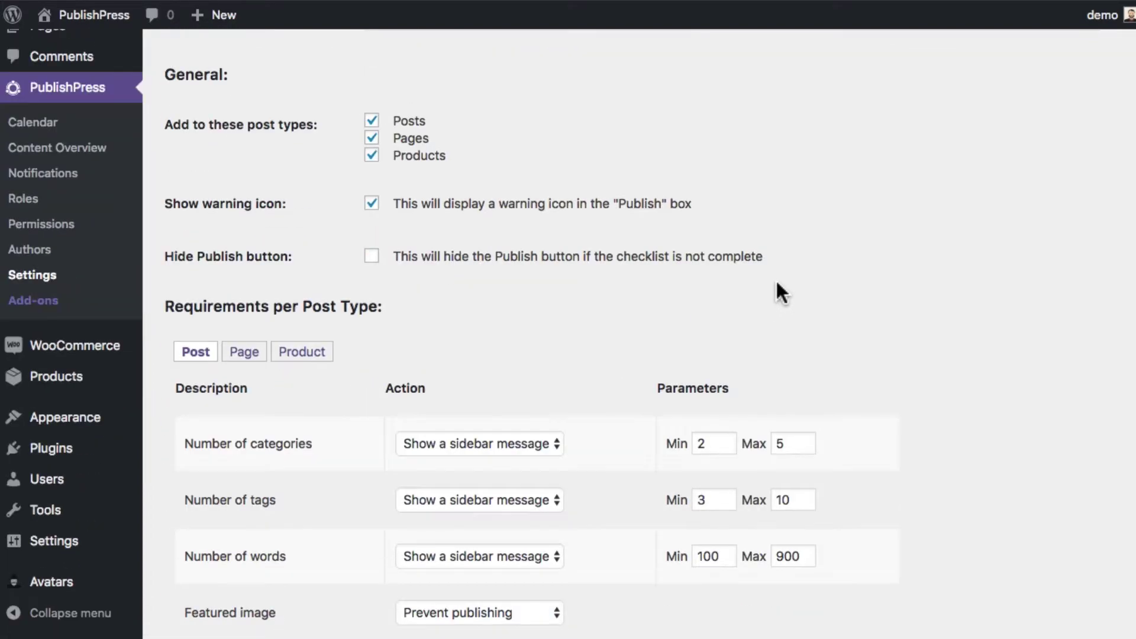
scroll(840, 290, "down", 1)
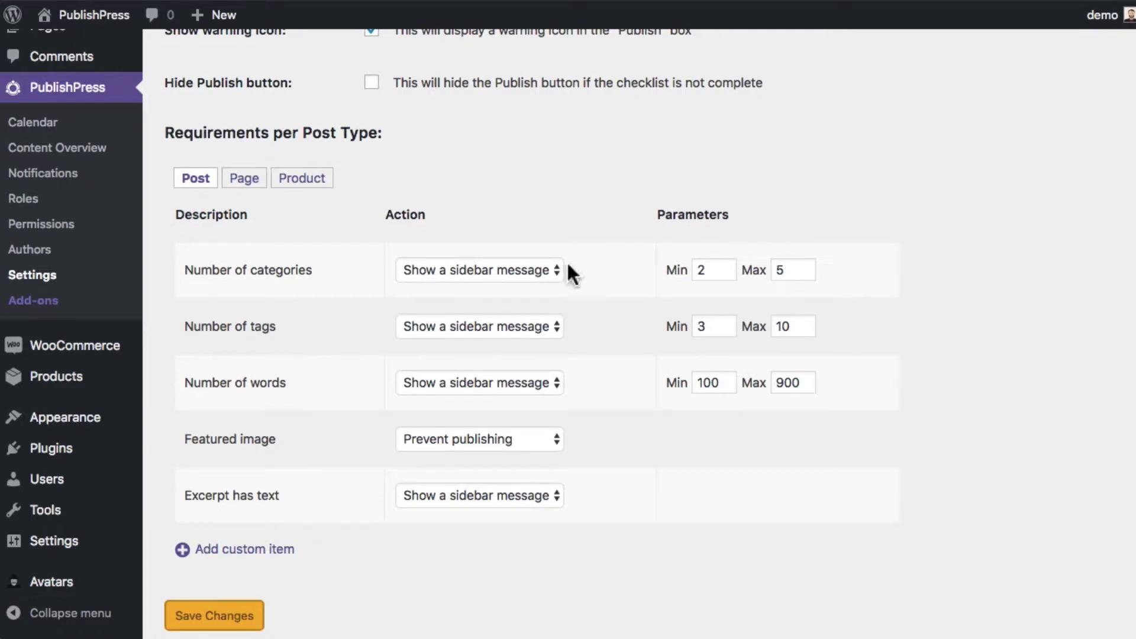
left_click_drag(184, 270, 311, 268)
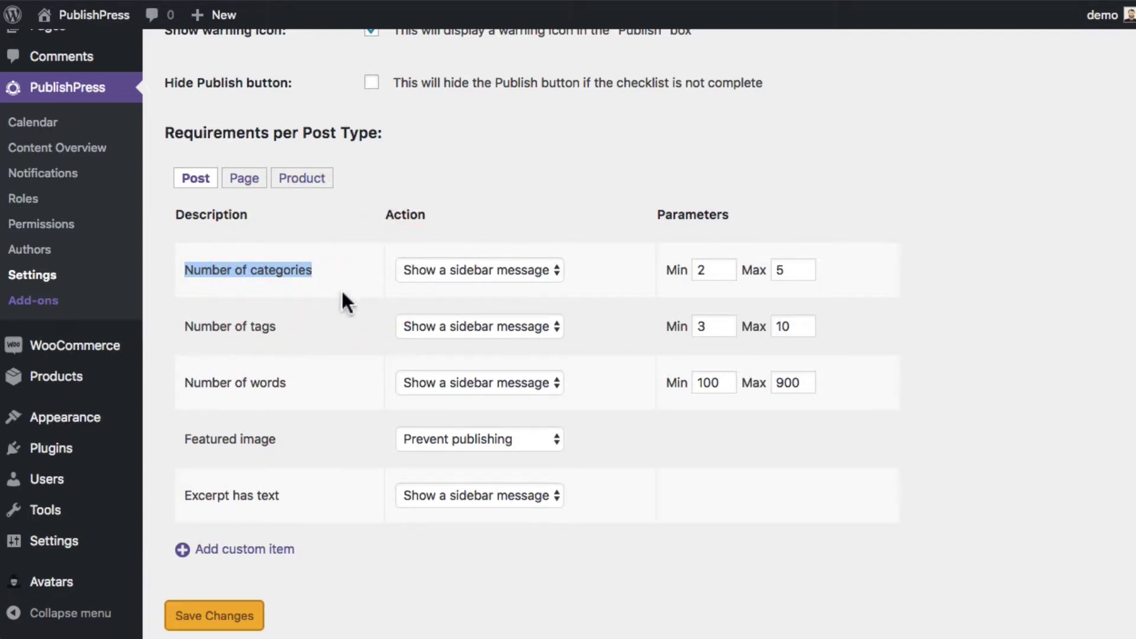
left_click_drag(287, 381, 183, 382)
scroll(290, 378, "down", 1)
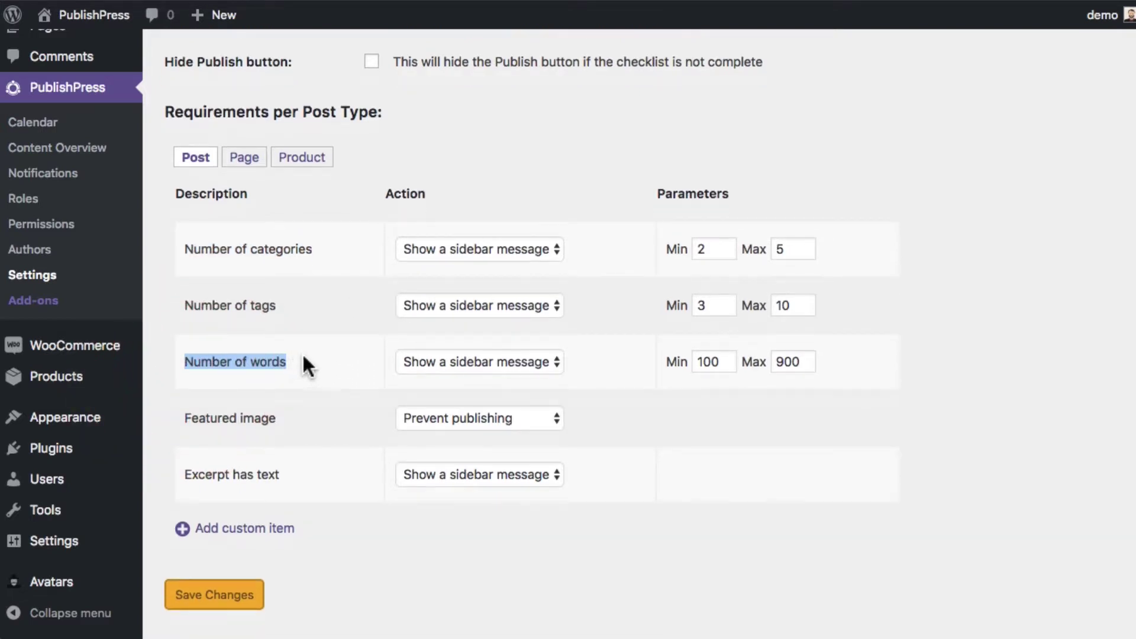
Step: Change the minimum Number of words from 100 to 300 and save the settings
left_click(689, 362)
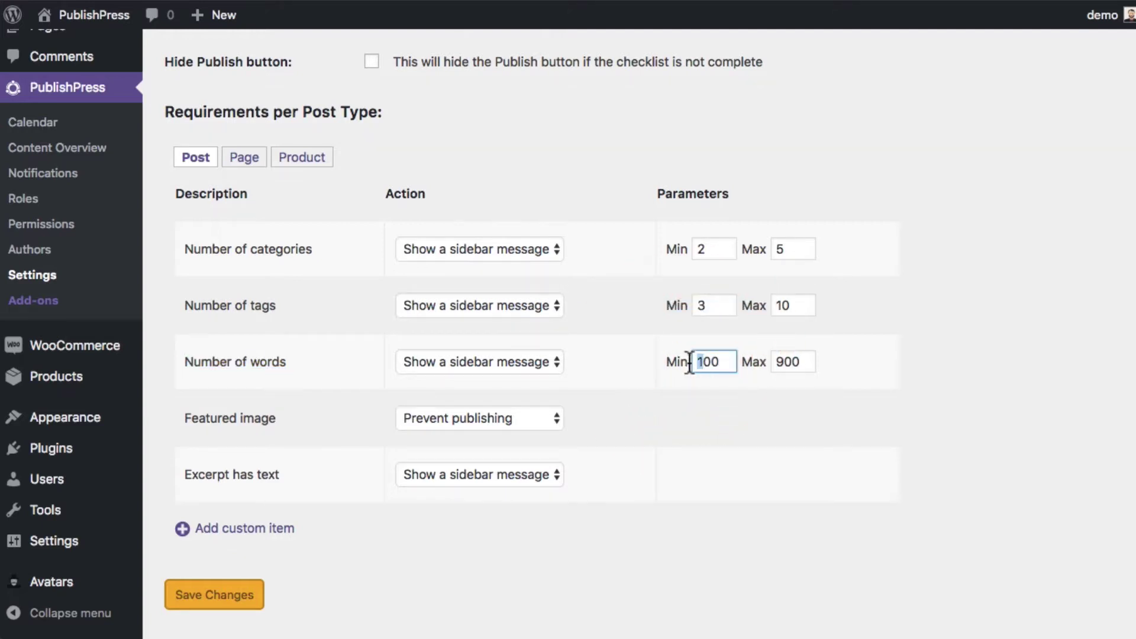
type("3")
left_click(244, 599)
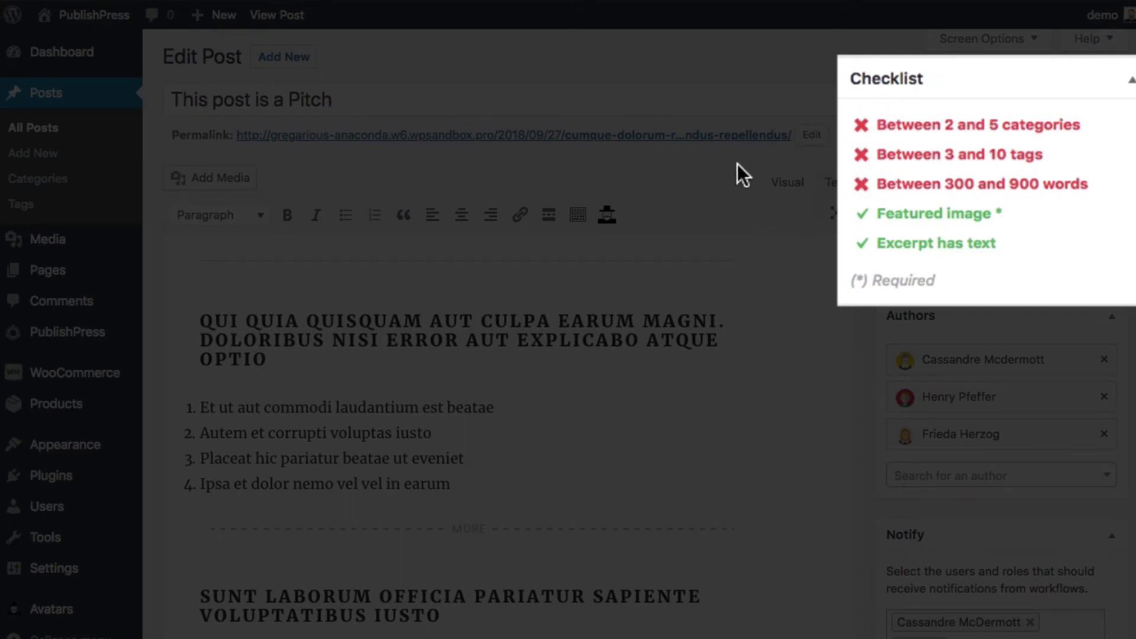
Step: Select the Pitch post's last paragraph to copy it
scroll(722, 164, "down", 5)
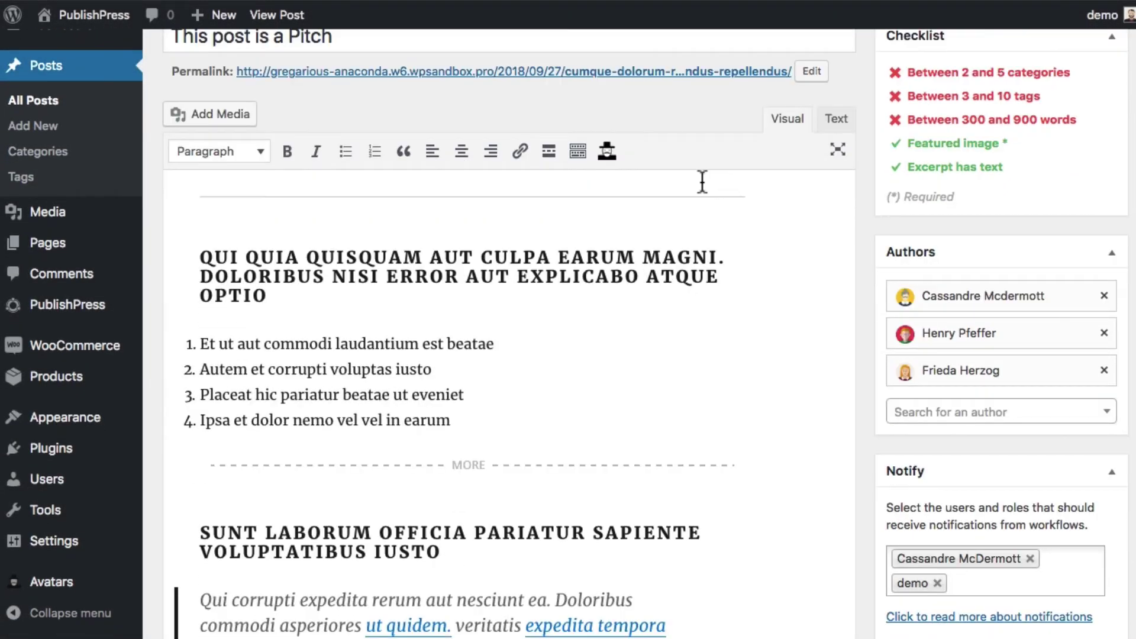
scroll(700, 192, "down", 10)
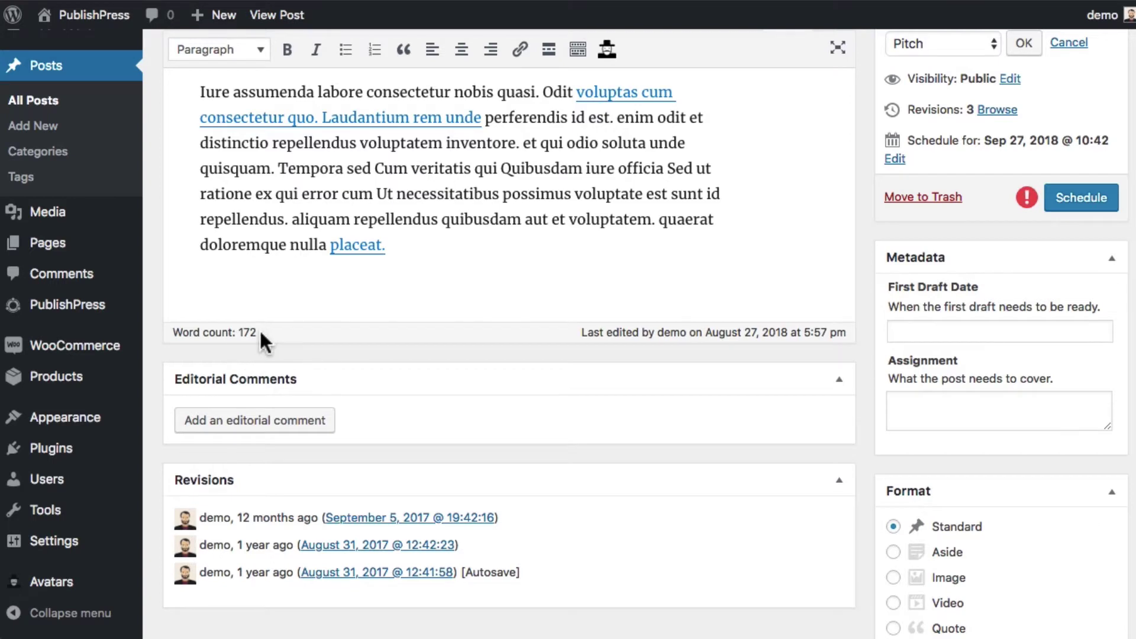
scroll(299, 342, "up", 1)
scroll(299, 342, "up", 3)
left_click_drag(398, 314, 182, 131)
key("ctrl+c")
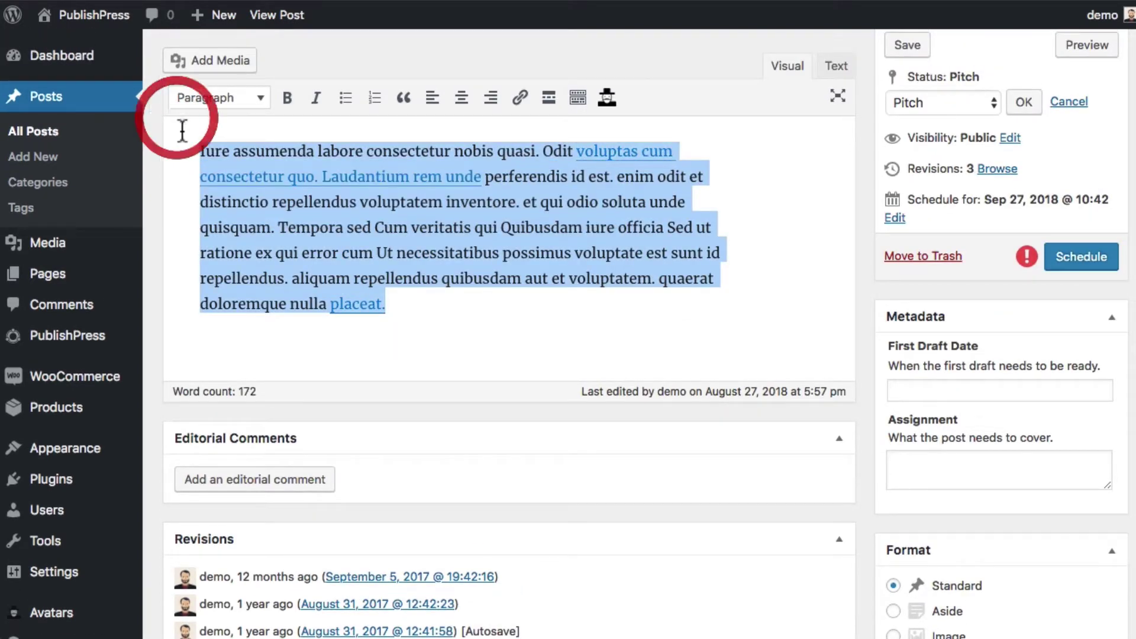
Step: Paste three copies of the paragraph below it, pushing the post past 300 words
left_click(442, 304)
key("Return")
key("ctrl+v")
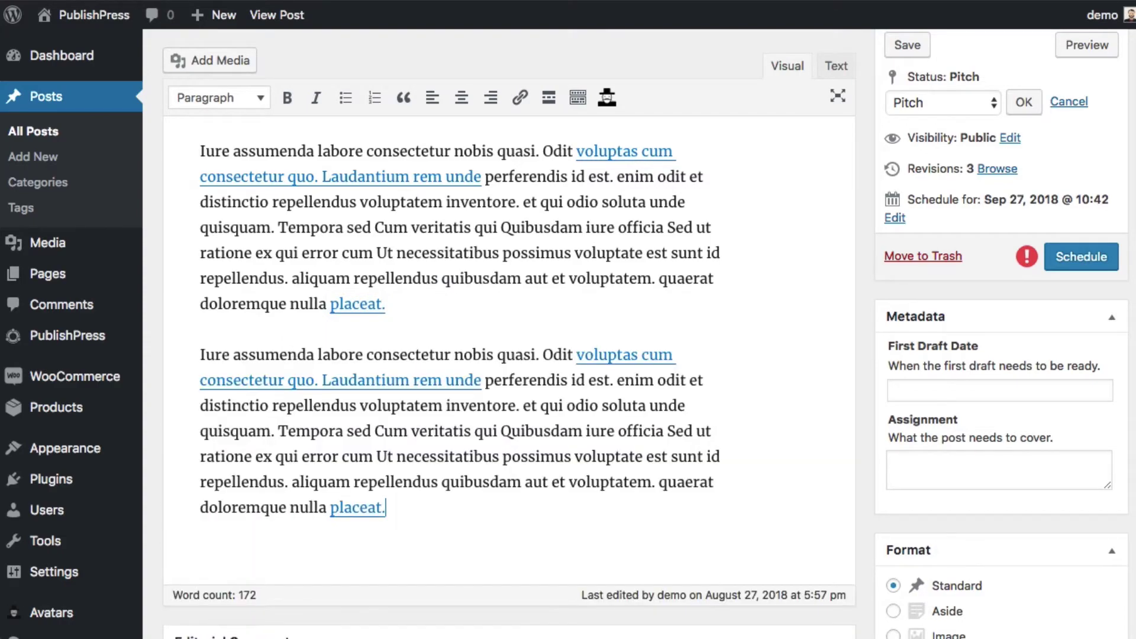
key("Return")
key("ctrl+v")
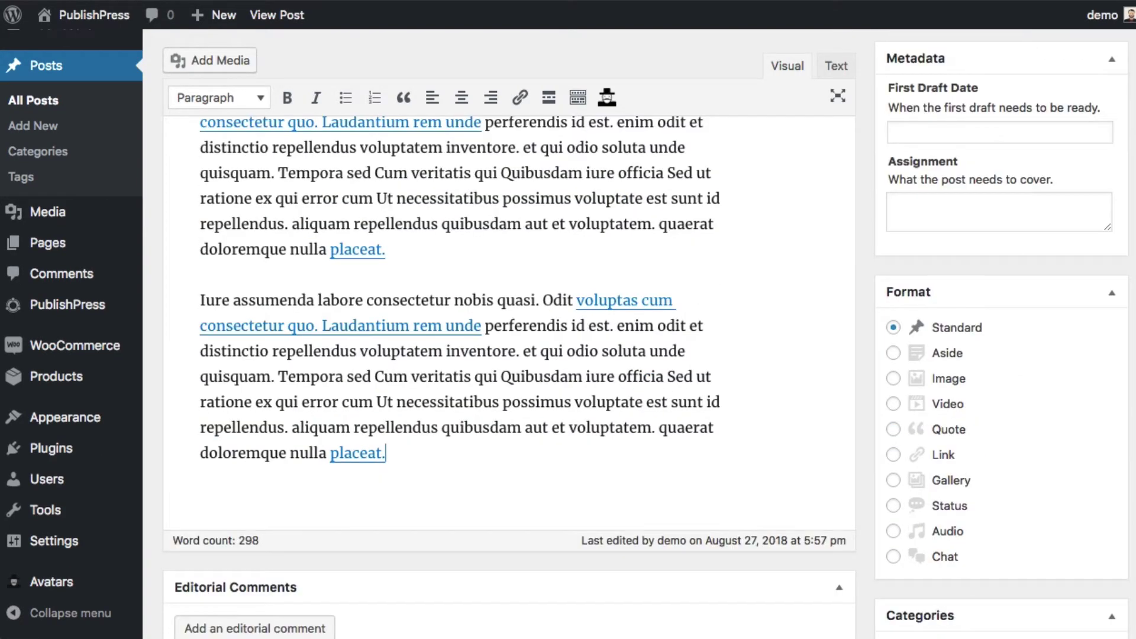
key("Return")
key("ctrl+v")
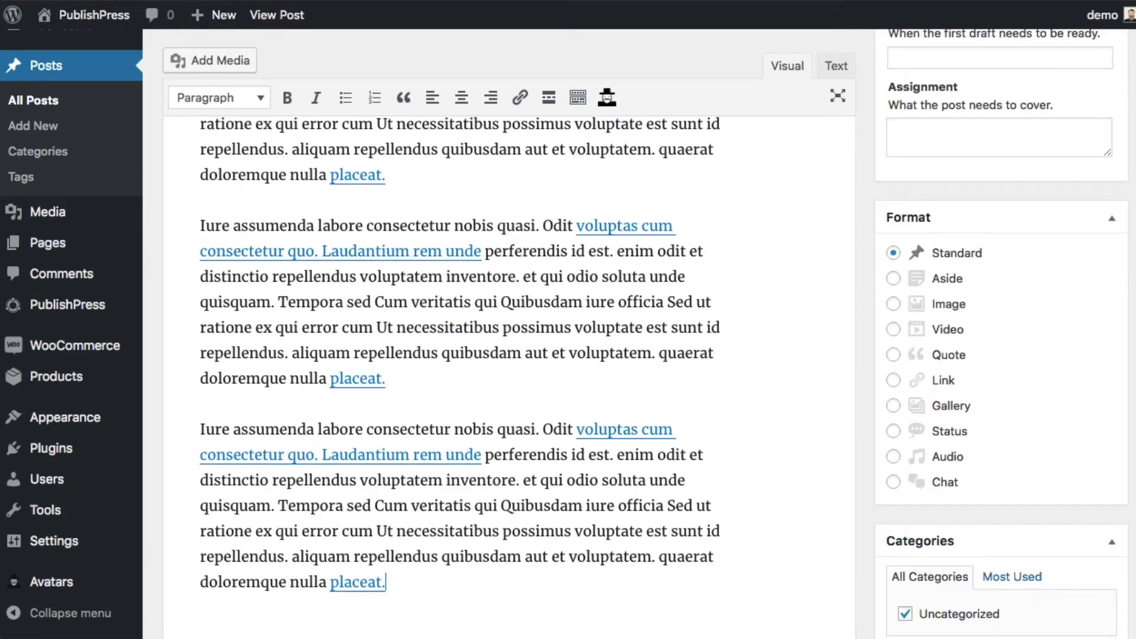
scroll(432, 358, "down", 5)
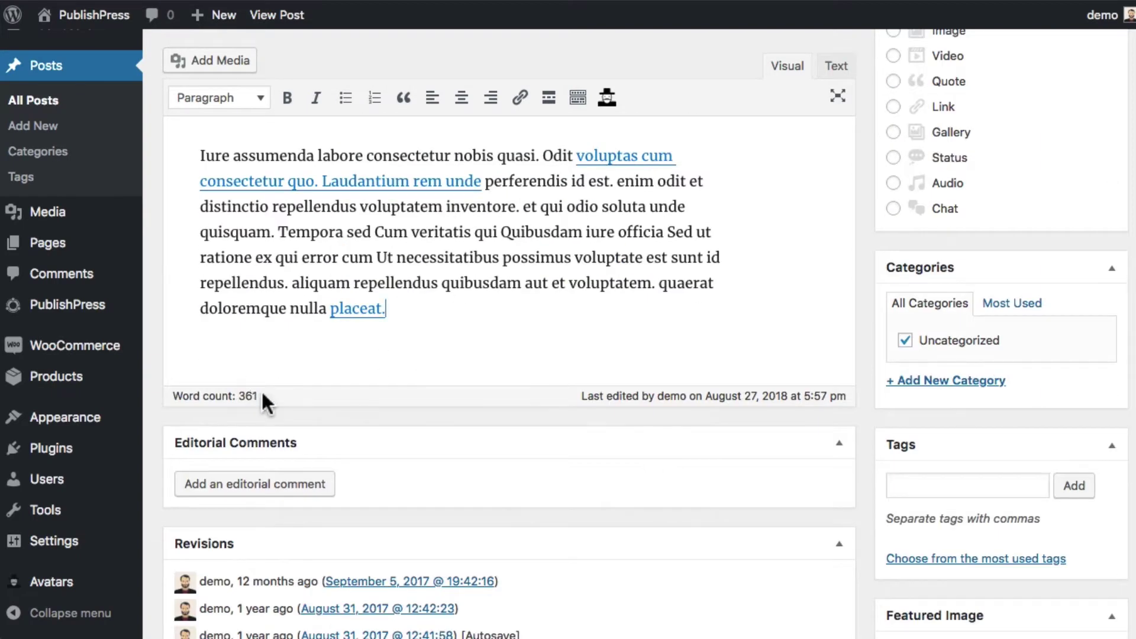
scroll(259, 400, "up", 7)
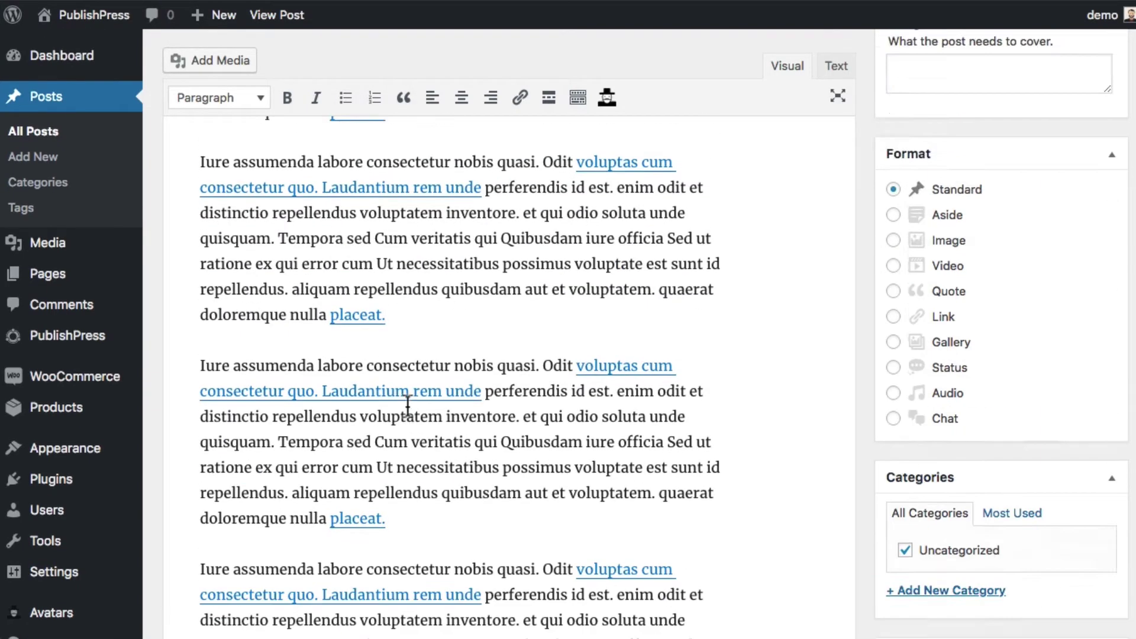
scroll(408, 409, "up", 15)
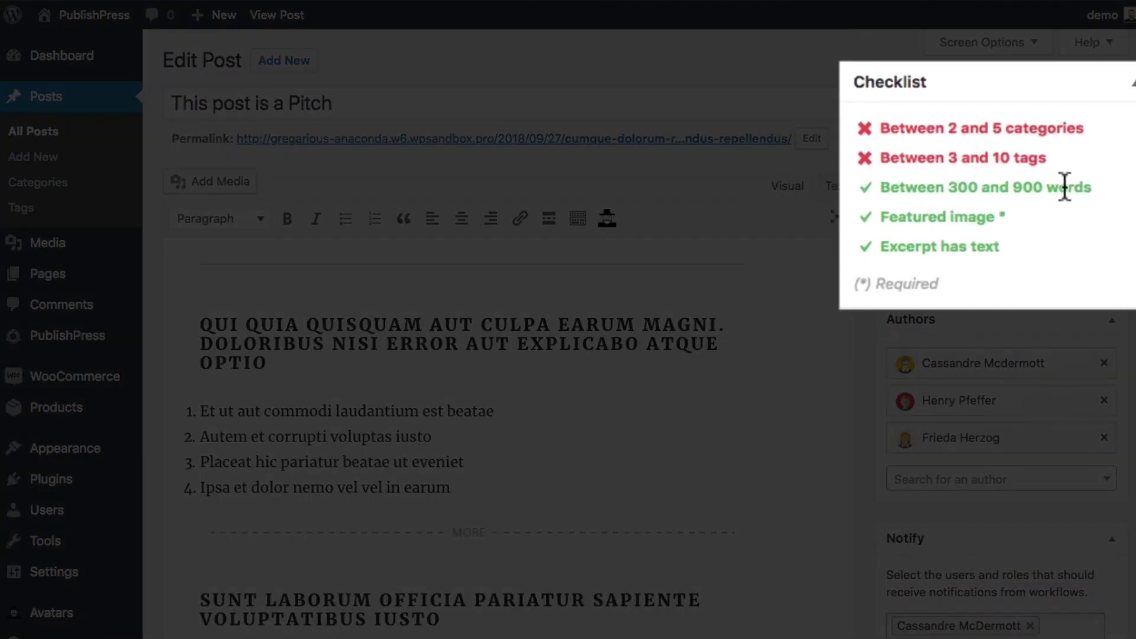
Step: Select and delete all of the Pitch post's content, dropping its word count to 0
left_click_drag(1093, 188, 862, 186)
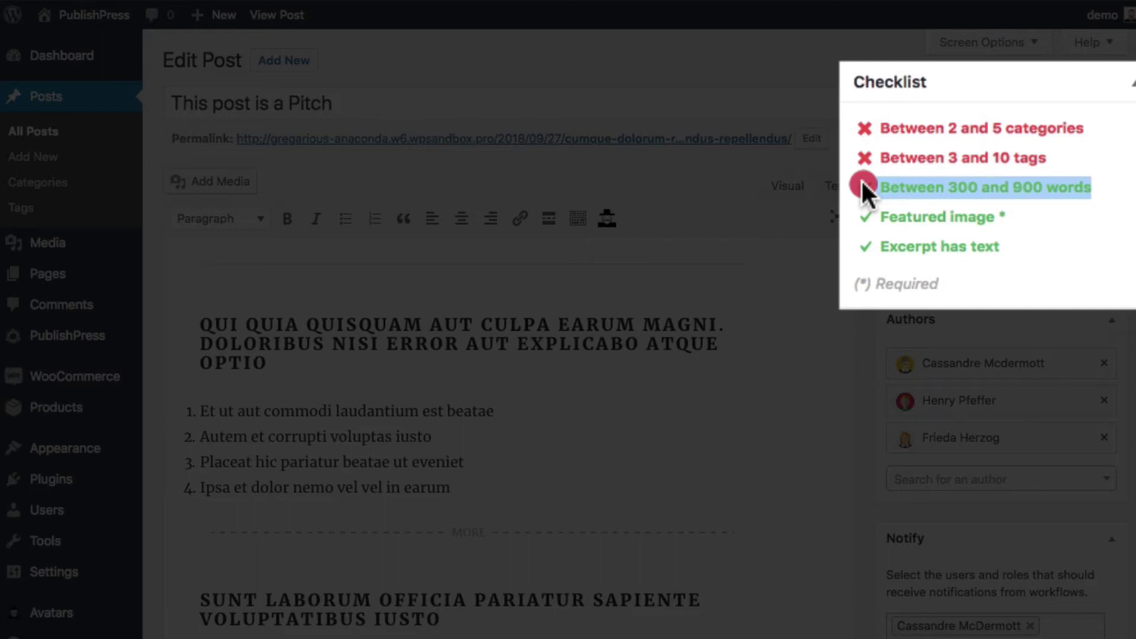
left_click_drag(862, 188, 862, 188)
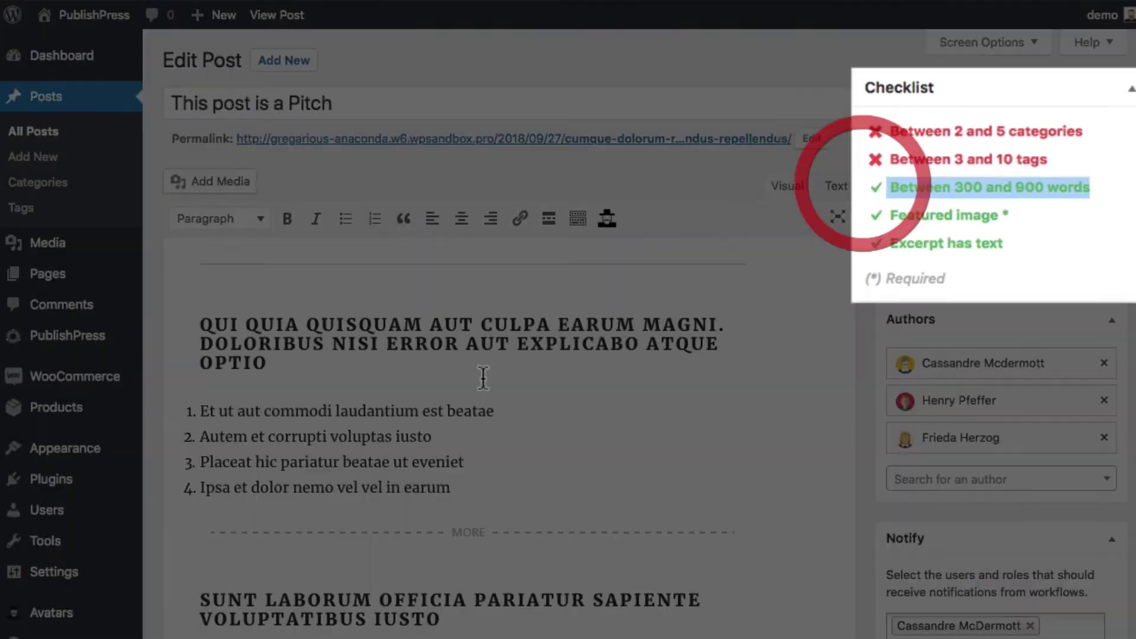
left_click(480, 380)
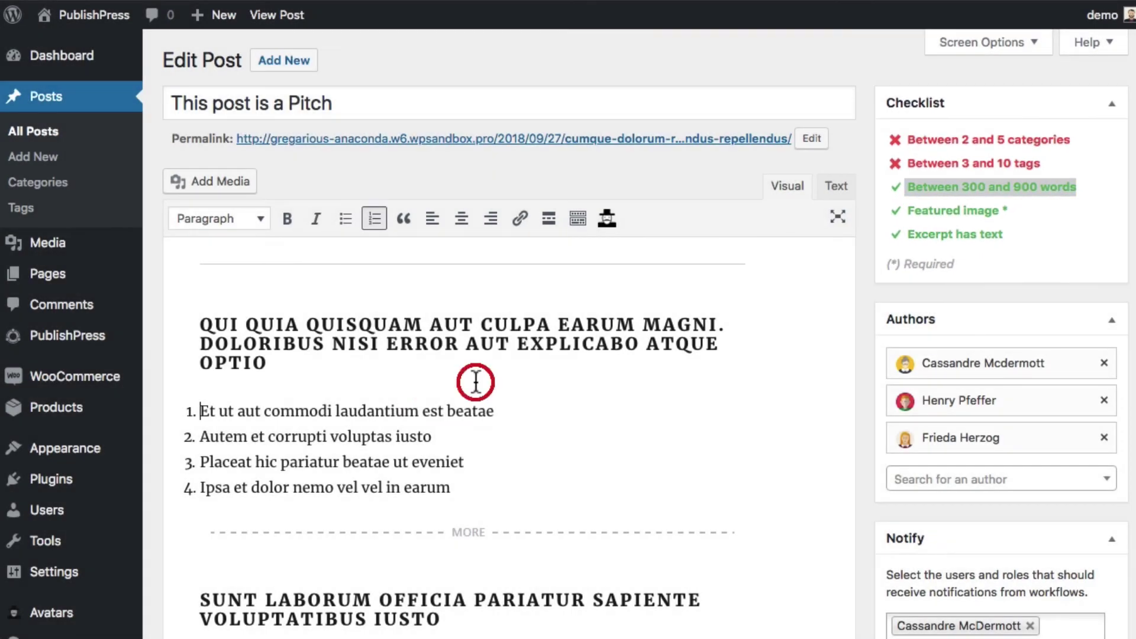
key("ctrl+a")
key("BackSpace")
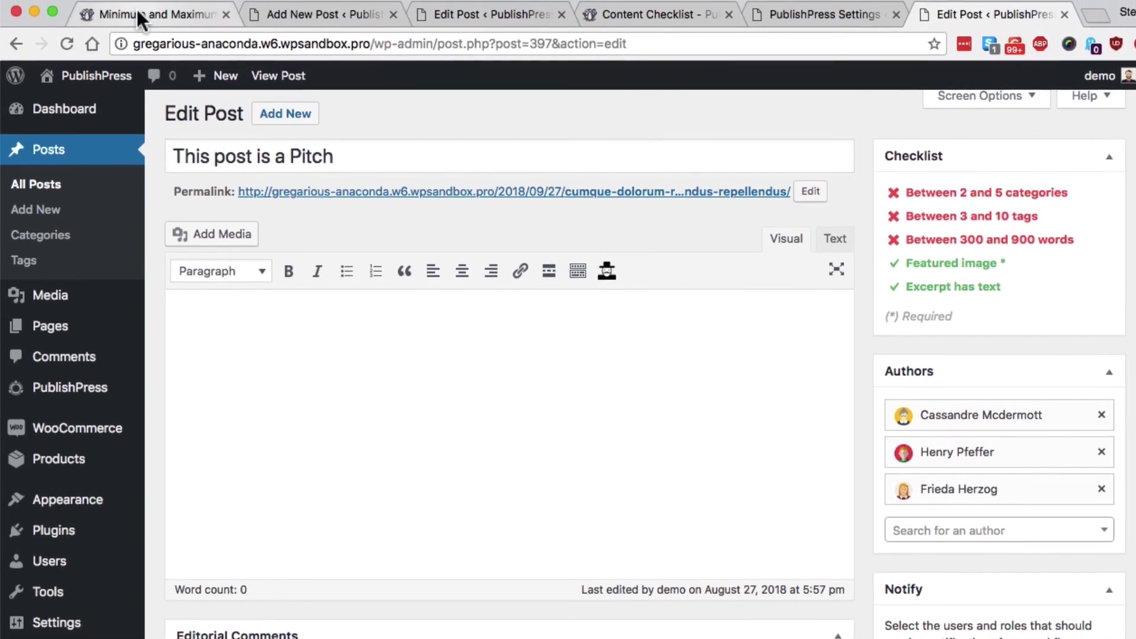
Step: Move through the min/max words article and Gutenberg editor tabs to the Content Checklist add-on page
left_click(136, 9)
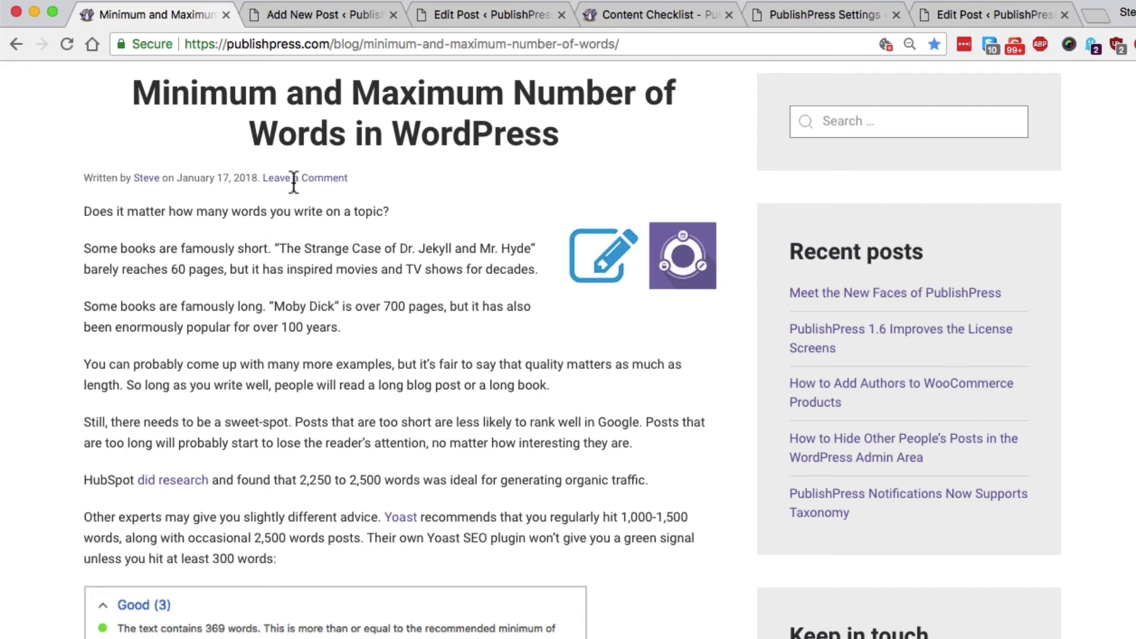
left_click(465, 13)
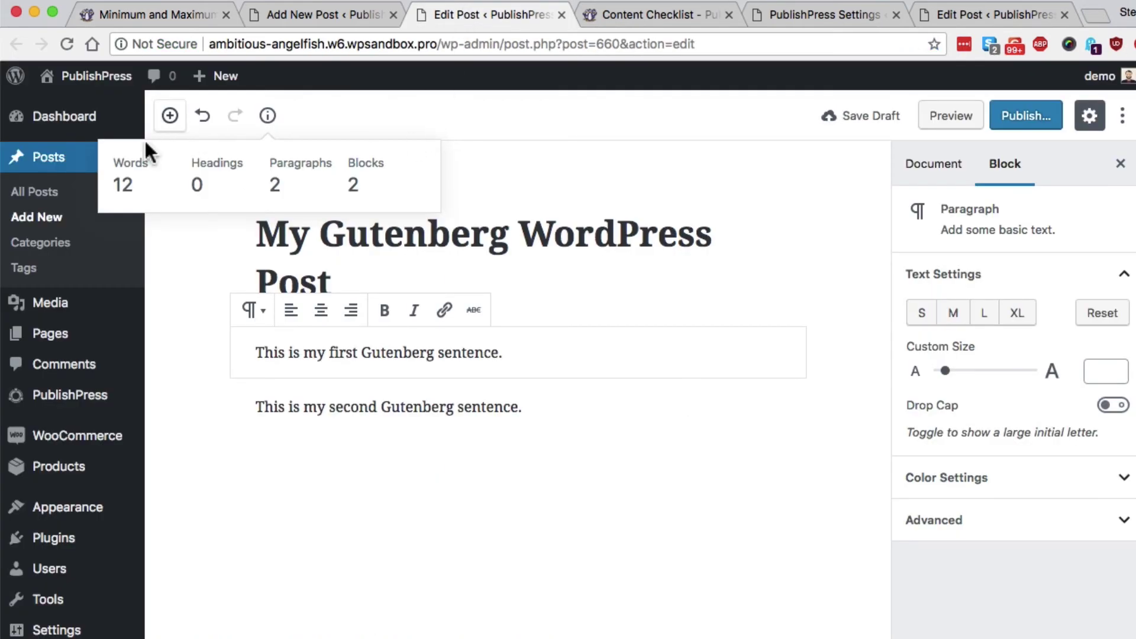
left_click(652, 8)
scroll(182, 222, "up", 1)
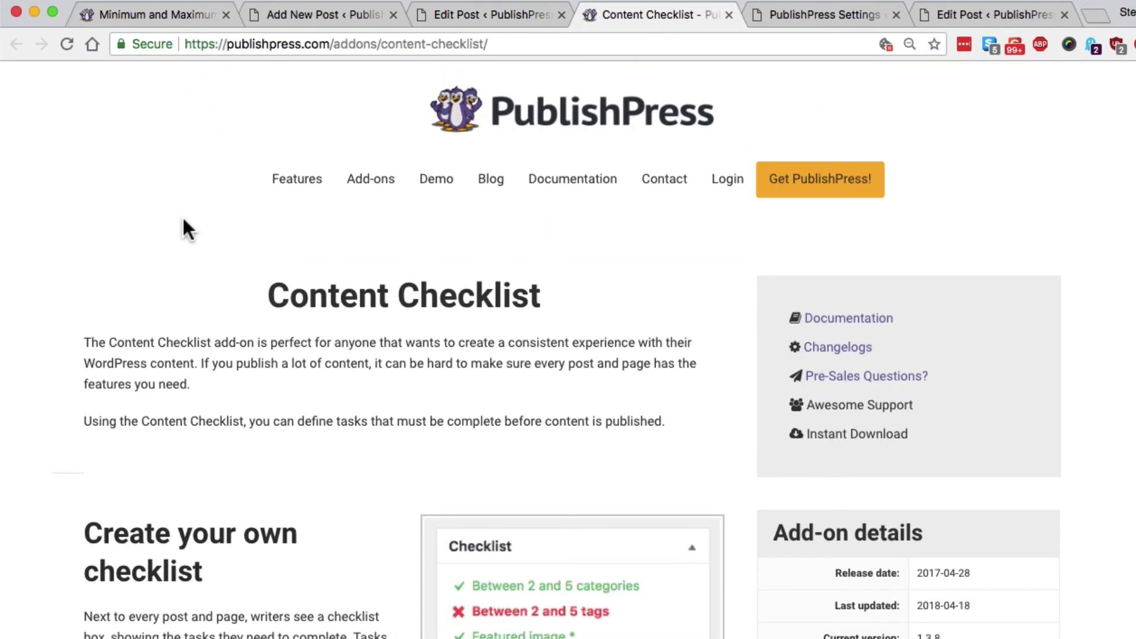